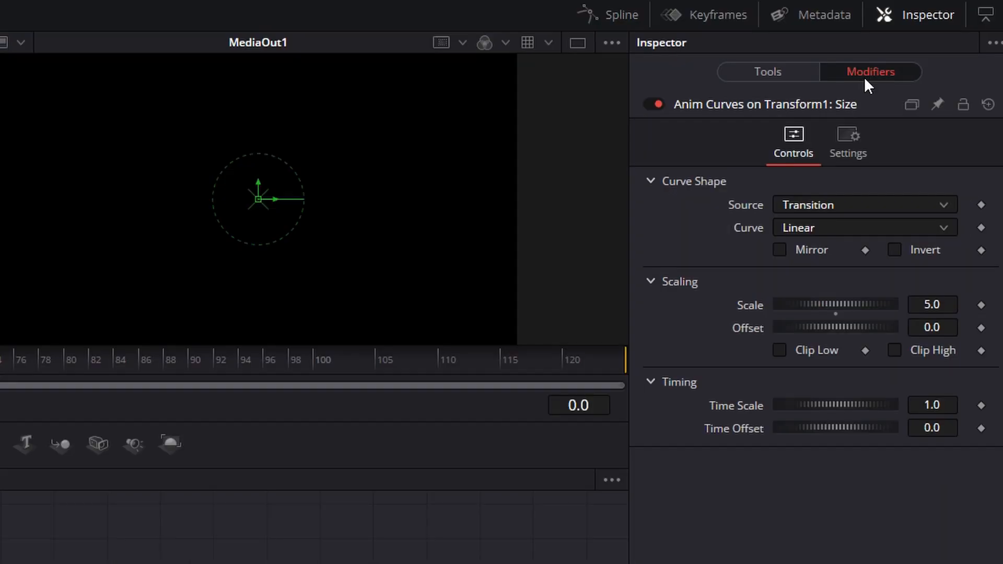
- Change the curve of Transform1's Size animation to Easing and open its ease-in options
{"action": "left_click", "coordinate": [815, 227]}
{"action": "left_click", "coordinate": [825, 271]}
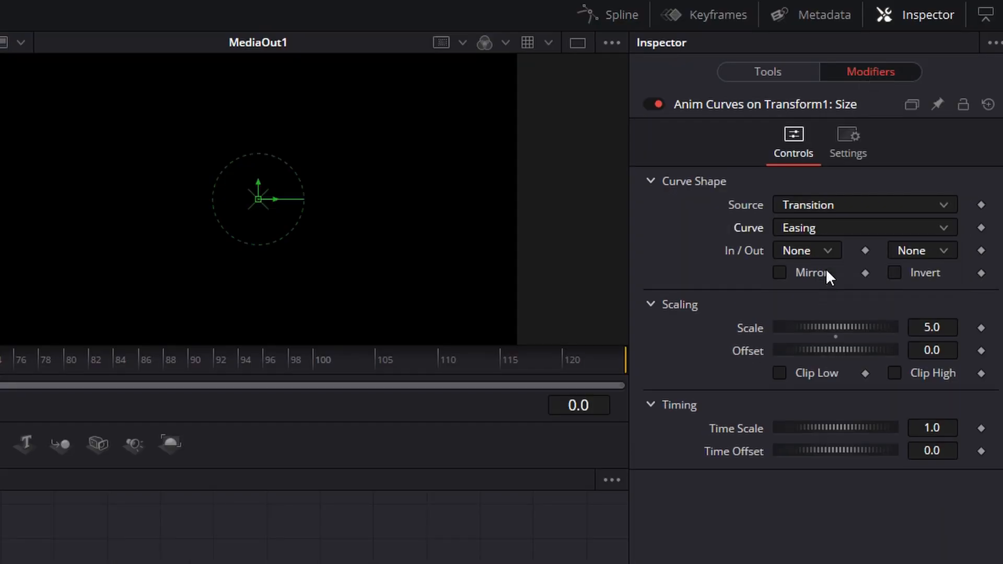
{"action": "left_click", "coordinate": [829, 249]}
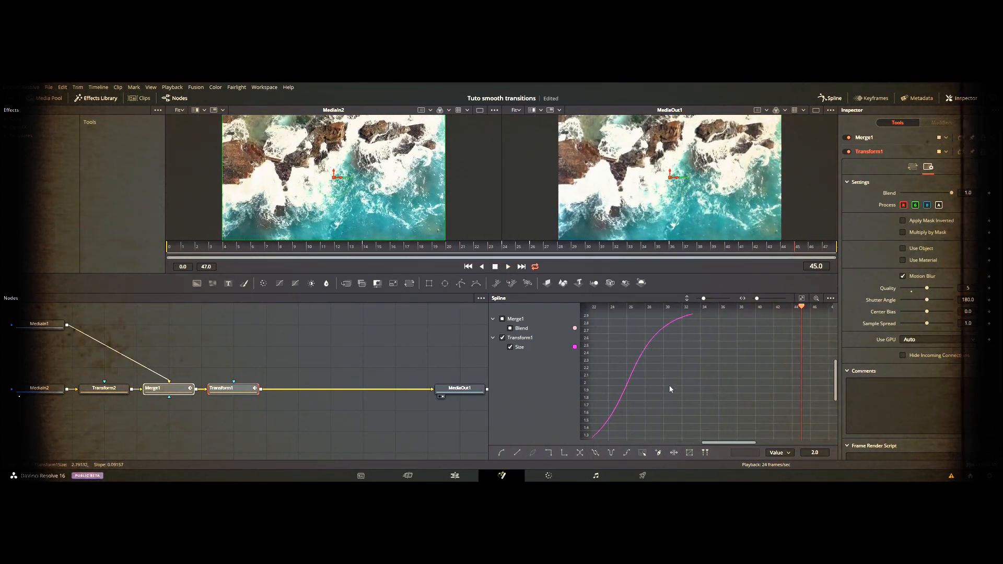
{"action": "left_click", "coordinate": [801, 298]}
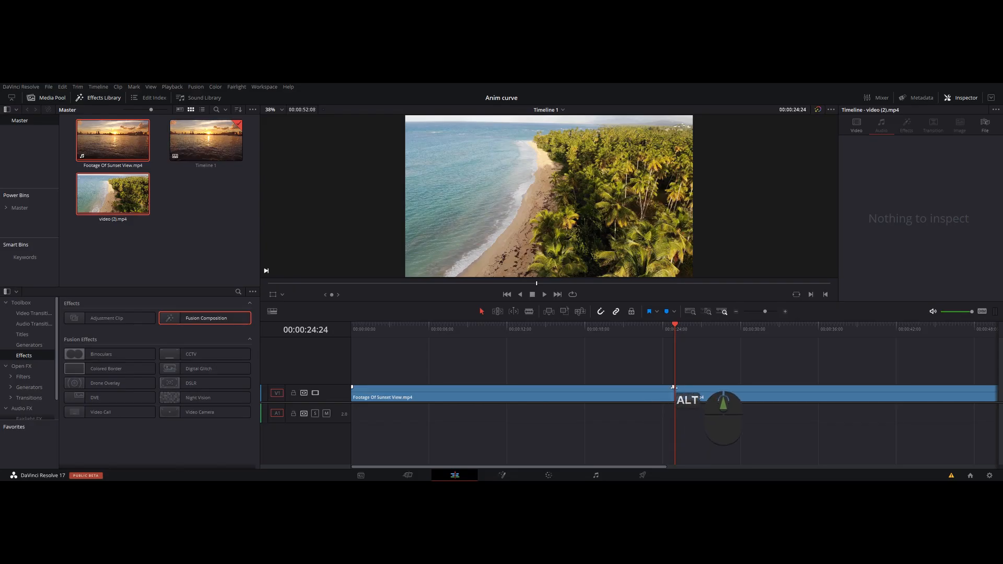
- Trim the clips at the cut and apply the Smooth zoom transition between Footage Of Sunset View.mp4 and video (2).mp4
{"action": "mouse_move", "coordinate": [673, 393]}
{"action": "left_mouse_down"}
{"action": "mouse_move", "coordinate": [628, 393]}
{"action": "mouse_move", "coordinate": [721, 393]}
{"action": "mouse_move", "coordinate": [689, 397]}
{"action": "left_mouse_up"}
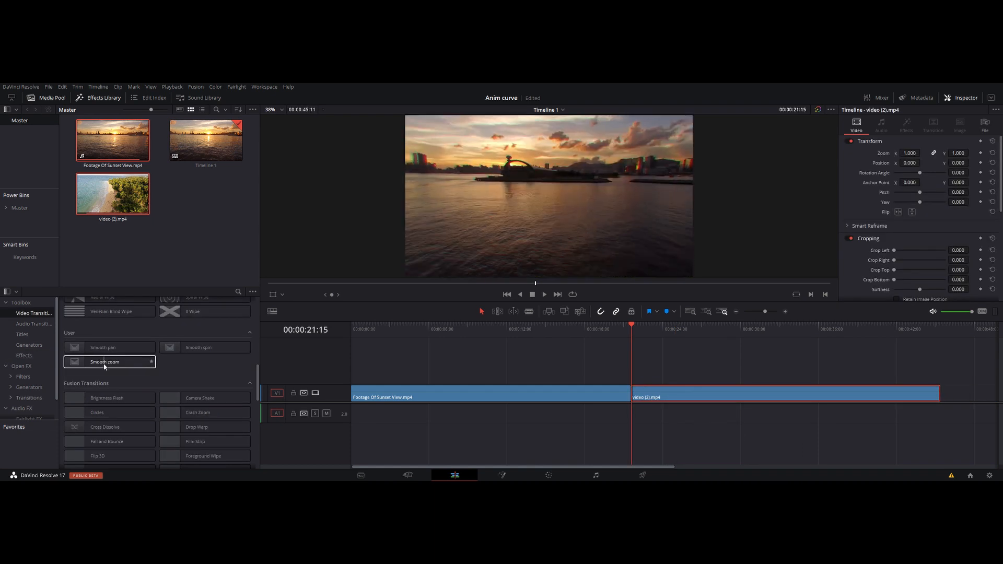
{"action": "left_click_drag", "start_coordinate": [104, 366], "coordinate": [630, 392]}
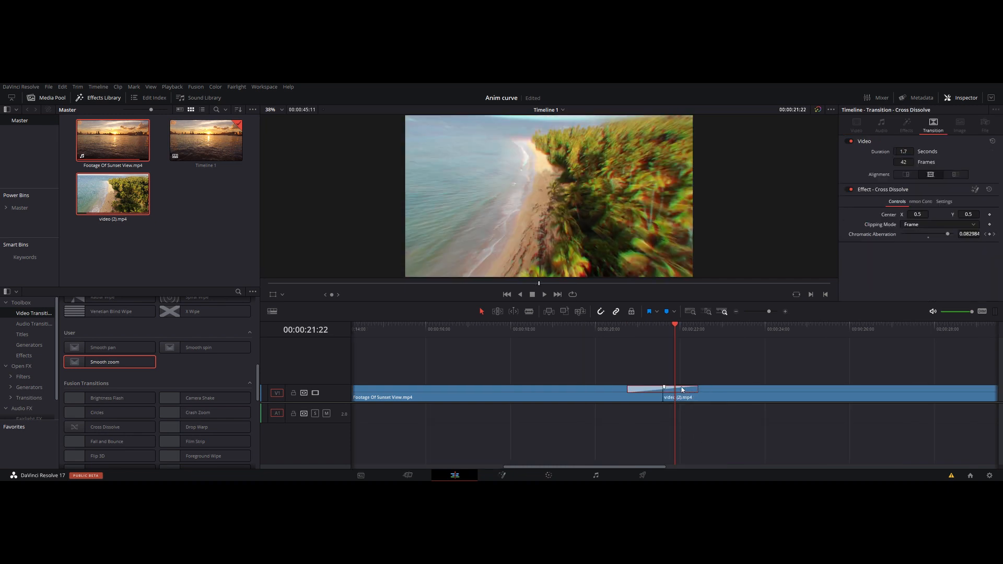
- Open the Smooth zoom transition's node composition in Fusion
{"action": "right_click", "coordinate": [681, 389]}
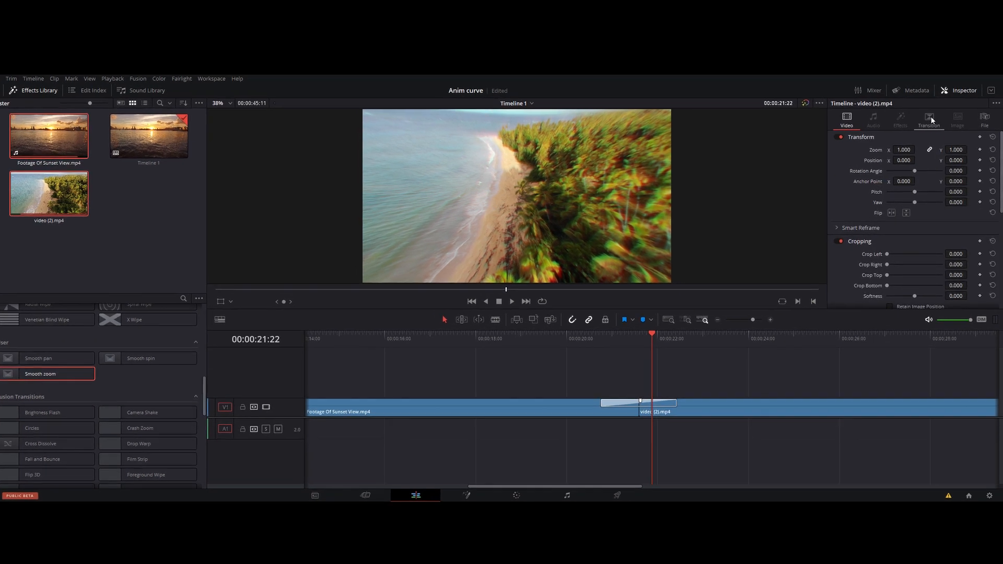
{"action": "left_click", "coordinate": [929, 120]}
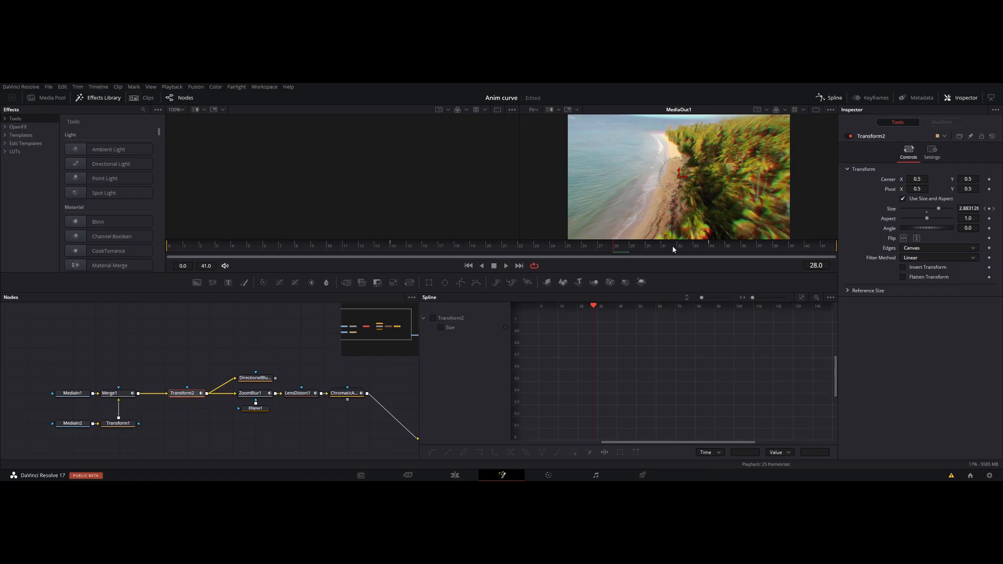
- Modify Transform2's Size with Anim Curves
{"action": "left_click", "coordinate": [711, 249]}
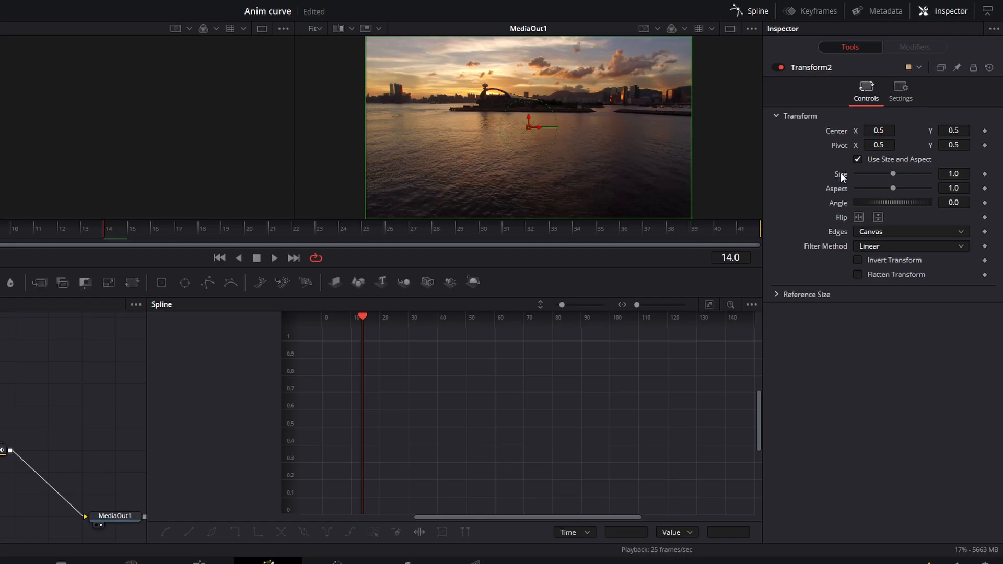
{"action": "right_click", "coordinate": [841, 172]}
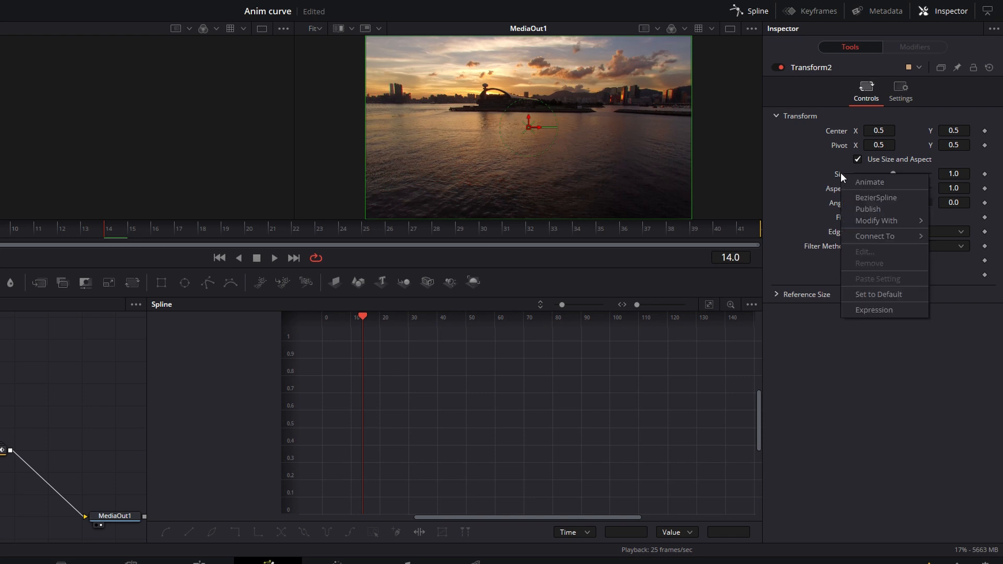
{"action": "mouse_move", "coordinate": [895, 218]}
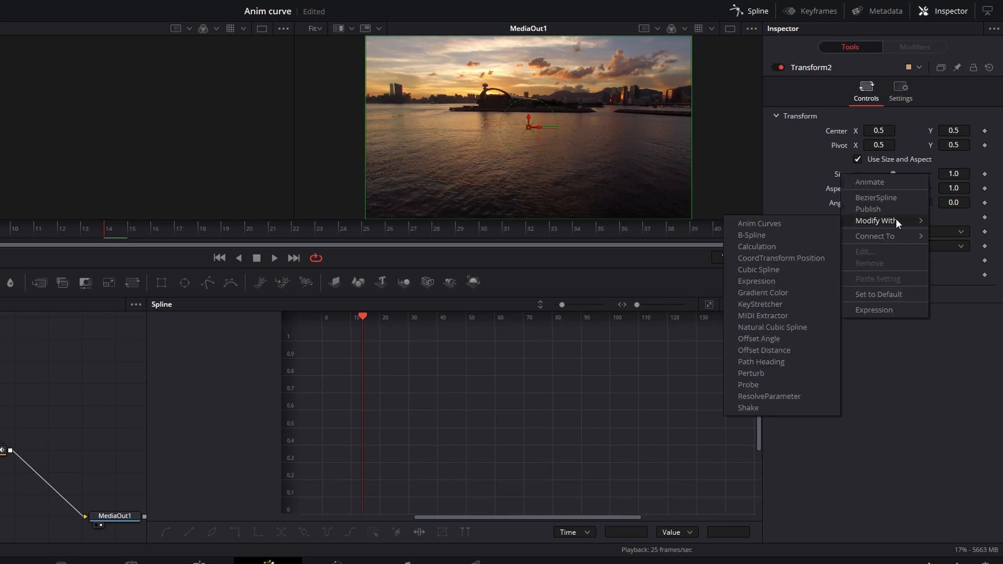
{"action": "left_click", "coordinate": [784, 219]}
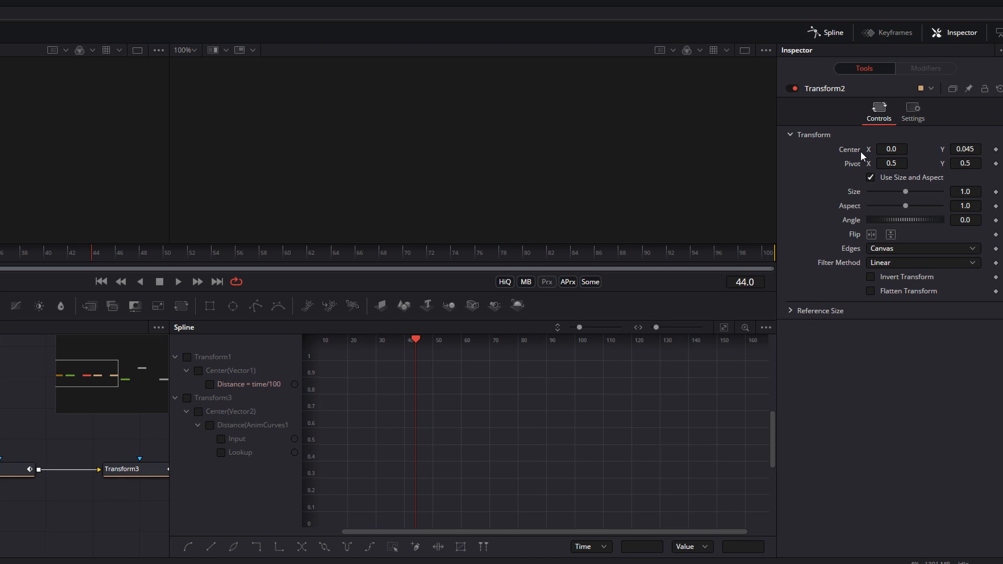
- Apply the Vector Result modifier to Transform2's Center and show its modifier controls
{"action": "right_click", "coordinate": [860, 152]}
{"action": "mouse_move", "coordinate": [866, 197]}
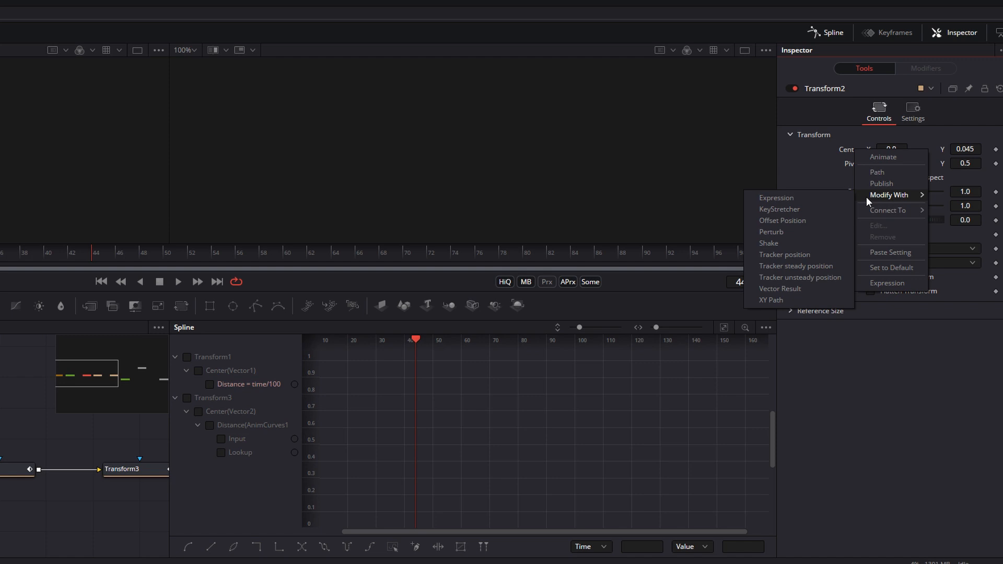
{"action": "left_click", "coordinate": [822, 287]}
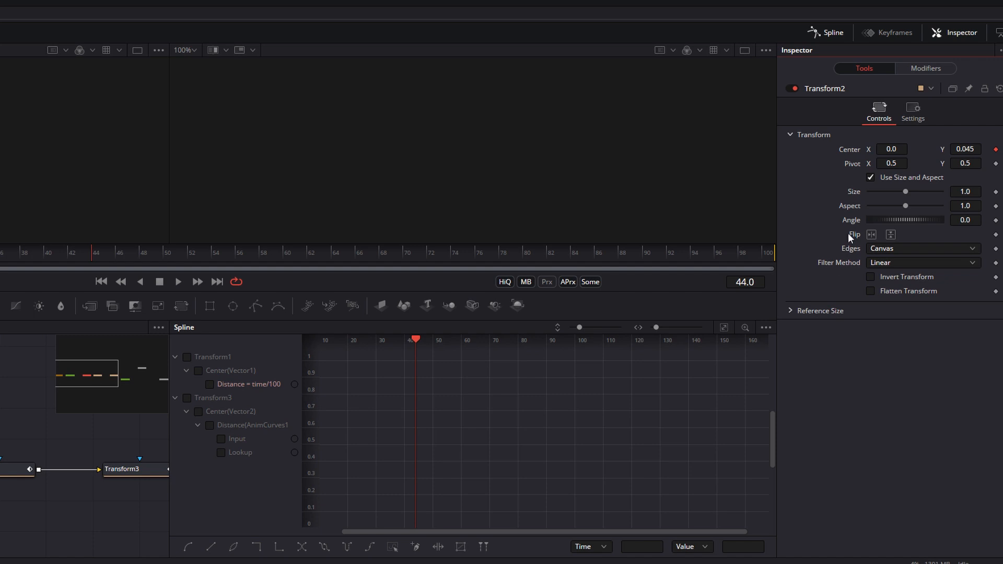
{"action": "left_click", "coordinate": [923, 71]}
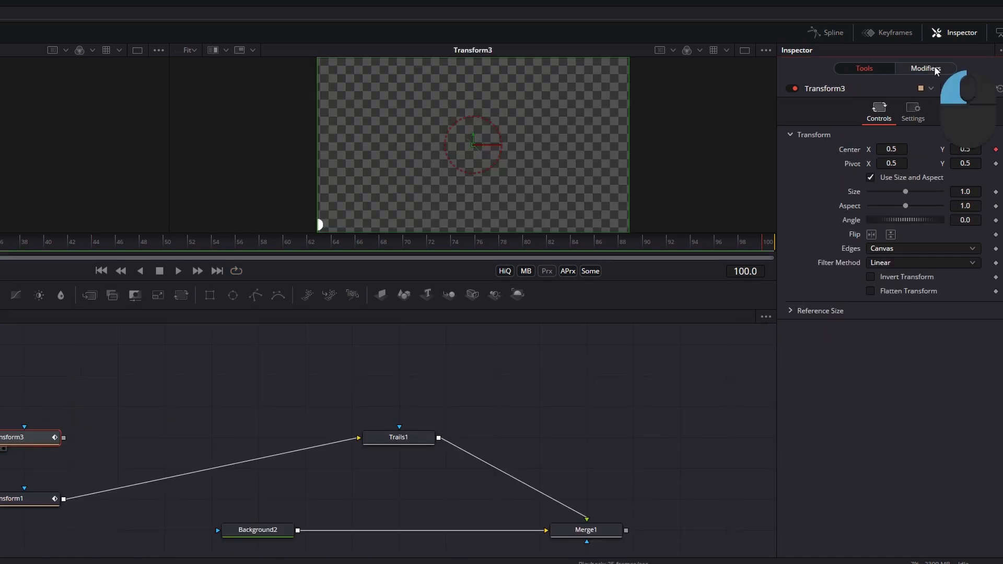
- Show the Vector modifier's Distance and Angle controls for Transform3's Center
{"action": "left_click", "coordinate": [926, 68]}
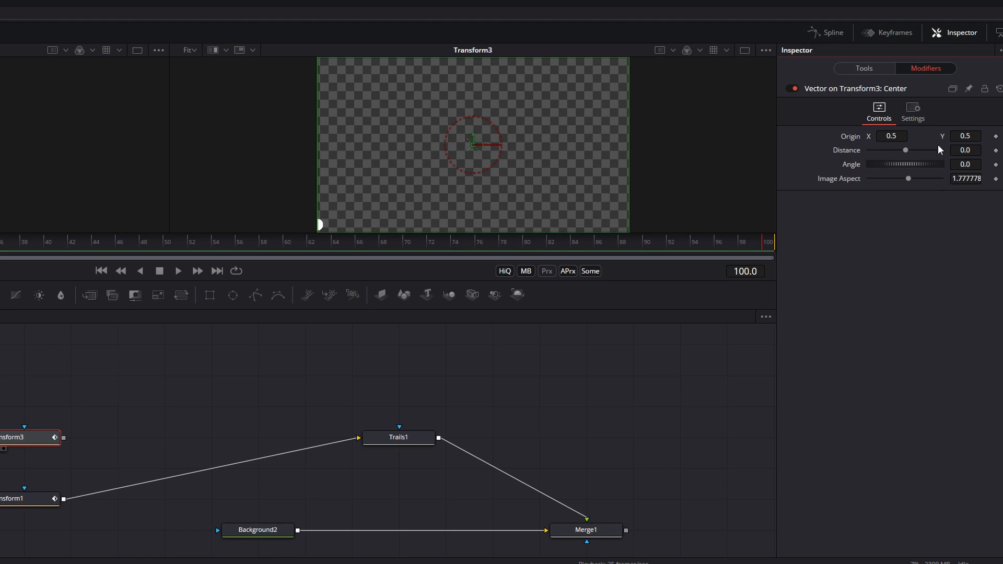
{"action": "mouse_move", "coordinate": [903, 150]}
{"action": "left_mouse_down"}
{"action": "mouse_move", "coordinate": [885, 151]}
{"action": "mouse_move", "coordinate": [919, 150]}
{"action": "mouse_move", "coordinate": [915, 167]}
{"action": "mouse_move", "coordinate": [906, 165]}
{"action": "left_mouse_up"}
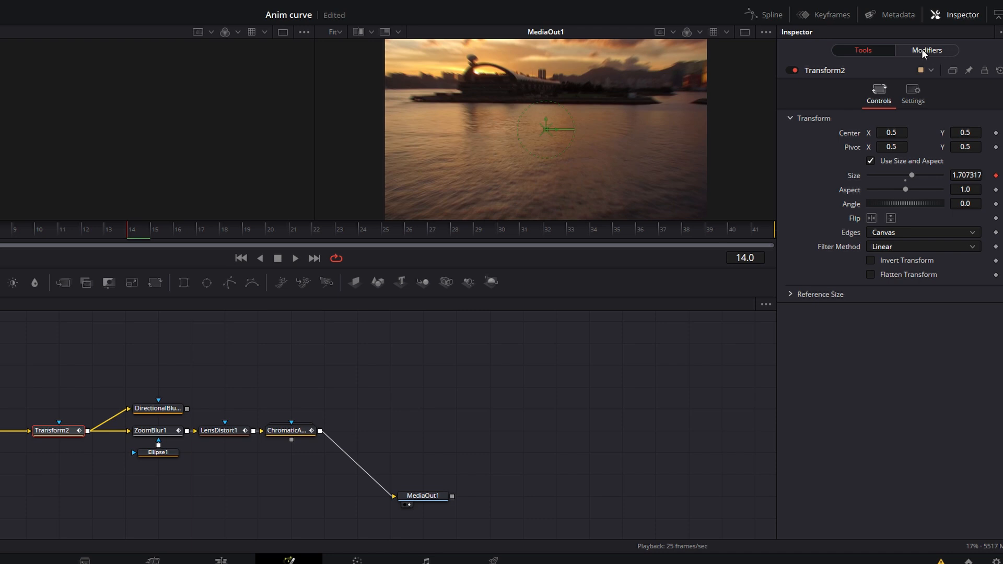
- Show the Anim Curves modifier on Transform2's Size and view its Source choices
{"action": "left_click", "coordinate": [921, 48]}
{"action": "left_click", "coordinate": [922, 133]}
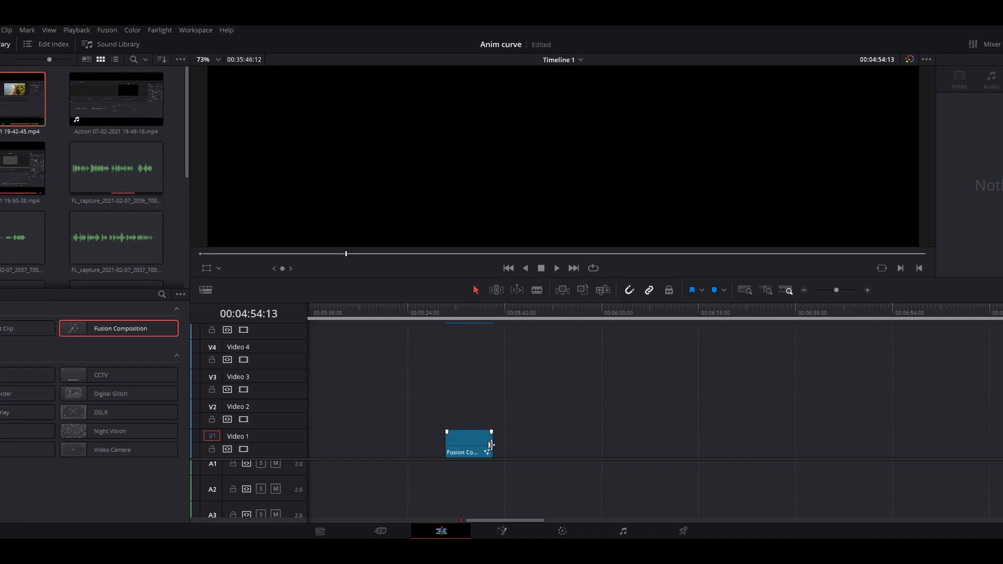
- Lengthen the Fusion Composition clip on the Video 1 track by extending its end
{"action": "left_click_drag", "start_coordinate": [490, 445], "coordinate": [588, 448]}
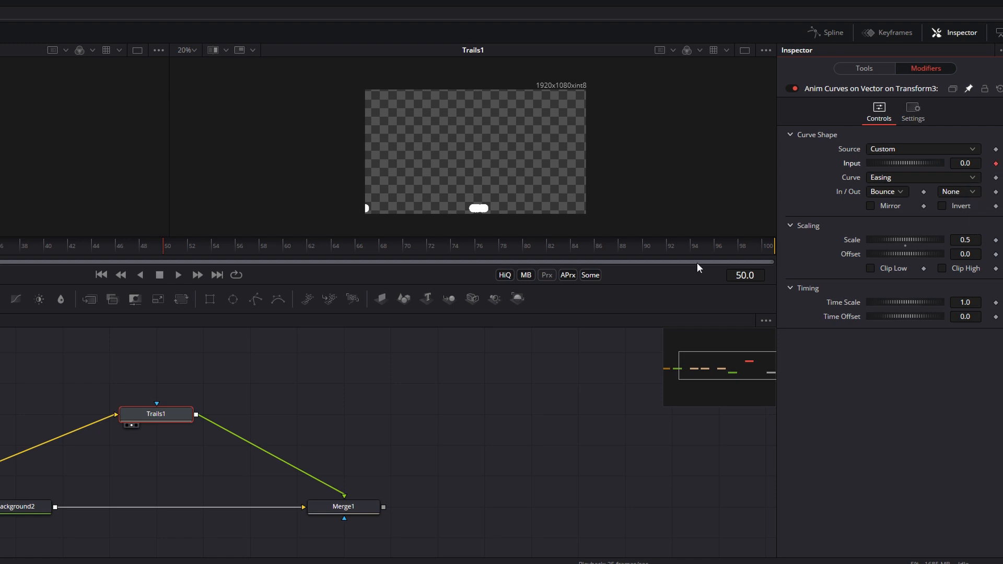
- Set the Input of Transform3's custom animation curve to 1 at frame 80
{"action": "left_click", "coordinate": [526, 247]}
{"action": "left_click", "coordinate": [964, 163]}
{"action": "type", "text": "1"}
{"action": "key", "text": "Return"}
- Scrub and play Transform3's animation from the first frame to review the motion between the Input keyframes
{"action": "left_click", "coordinate": [0, 486]}
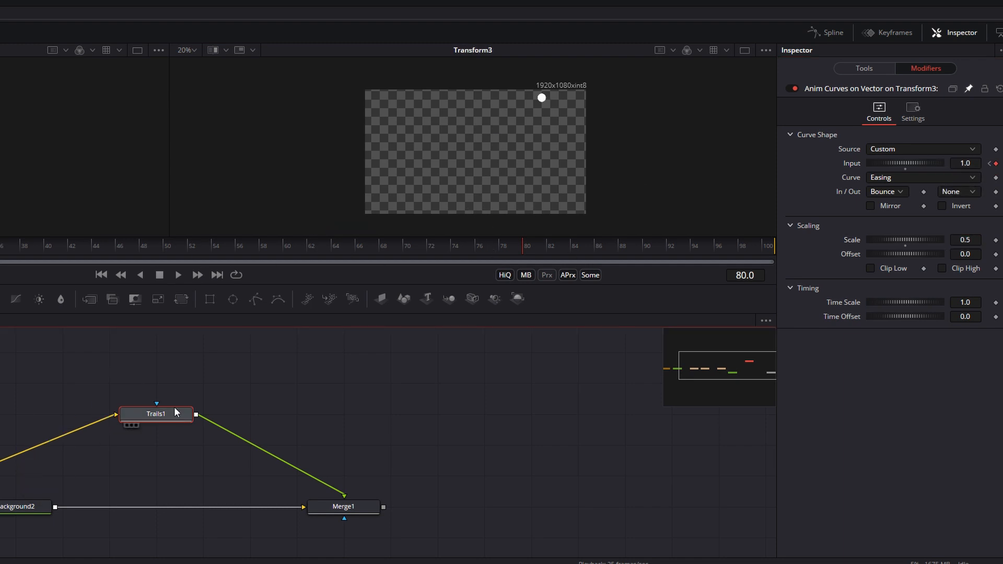
{"action": "left_click", "coordinate": [275, 246]}
{"action": "left_click_drag", "start_coordinate": [275, 246], "coordinate": [6, 249]}
{"action": "left_click", "coordinate": [101, 275]}
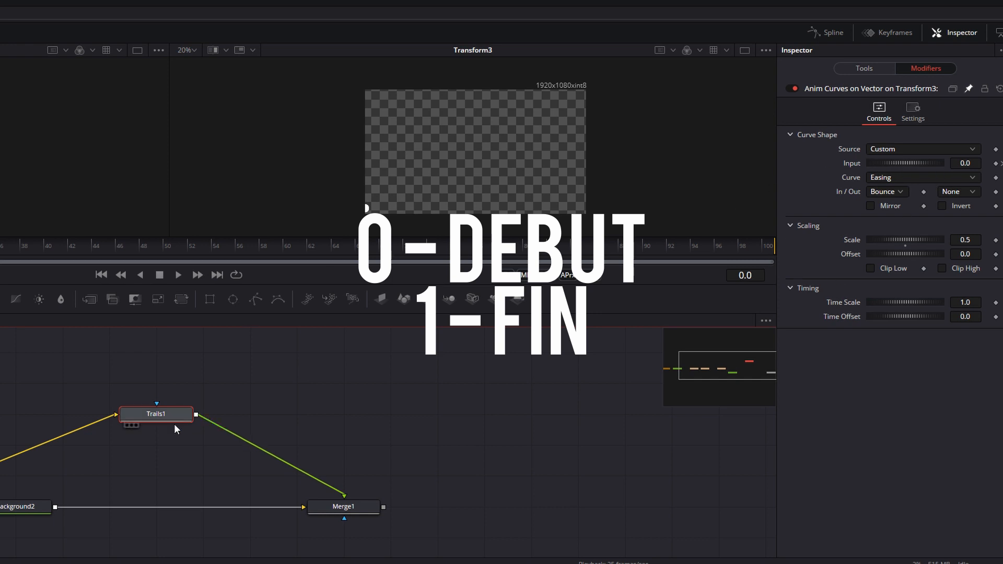
{"action": "left_click", "coordinate": [1, 477]}
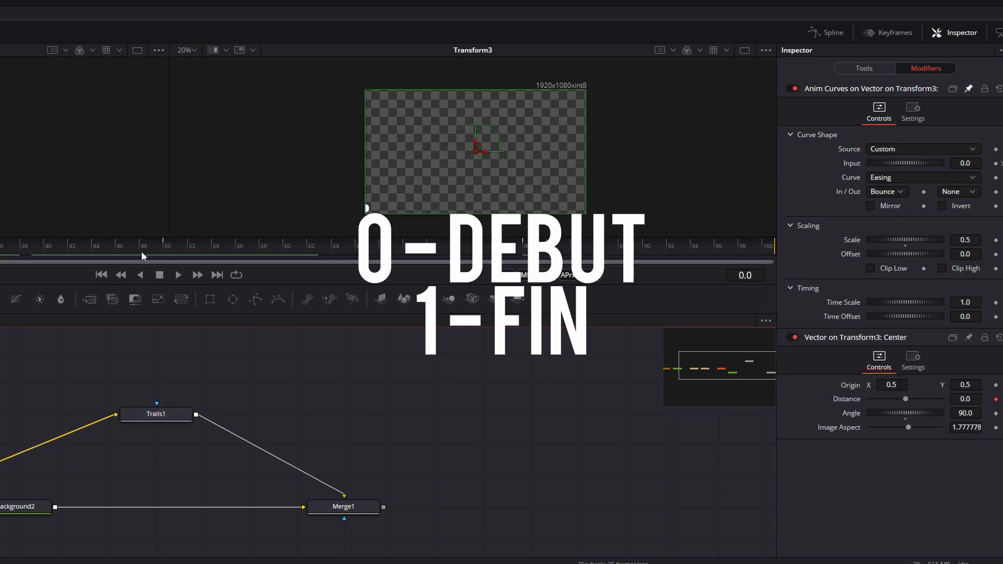
{"action": "left_click", "coordinate": [167, 251]}
{"action": "left_click", "coordinate": [178, 274]}
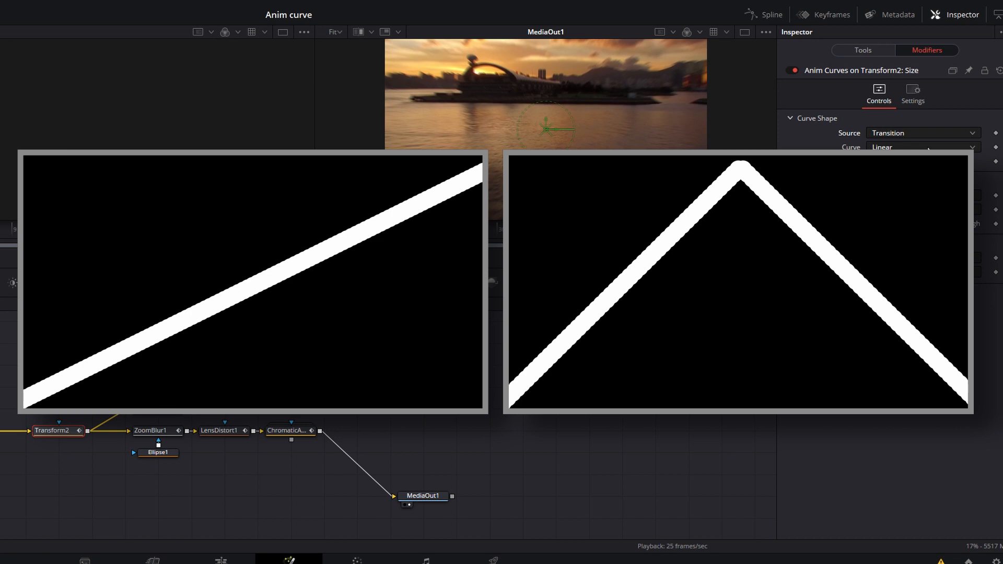
- Set the curve of Transform2's Size modifier to Easing and open its ease-in options
{"action": "left_click", "coordinate": [928, 148]}
{"action": "left_click", "coordinate": [879, 174]}
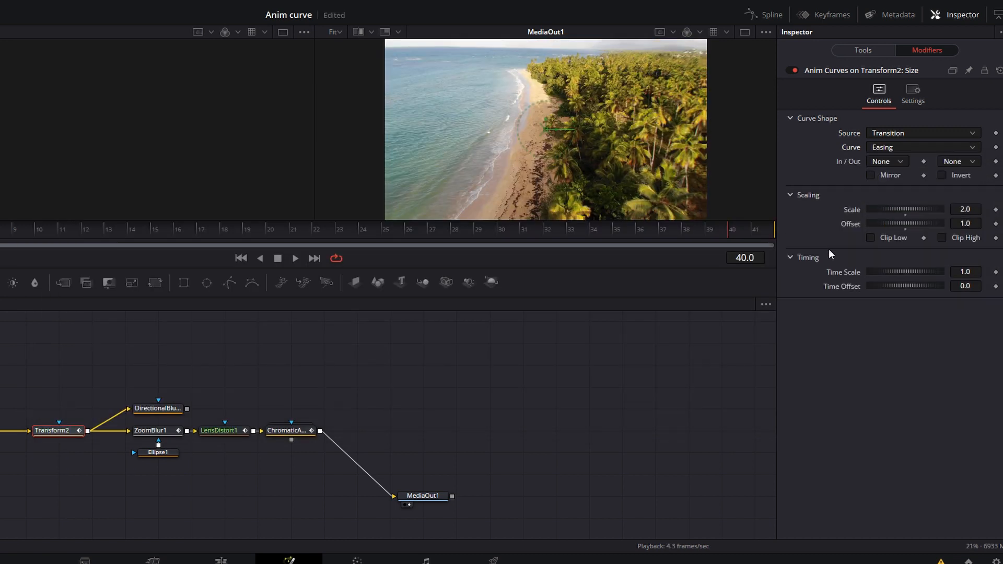
{"action": "left_click", "coordinate": [882, 162]}
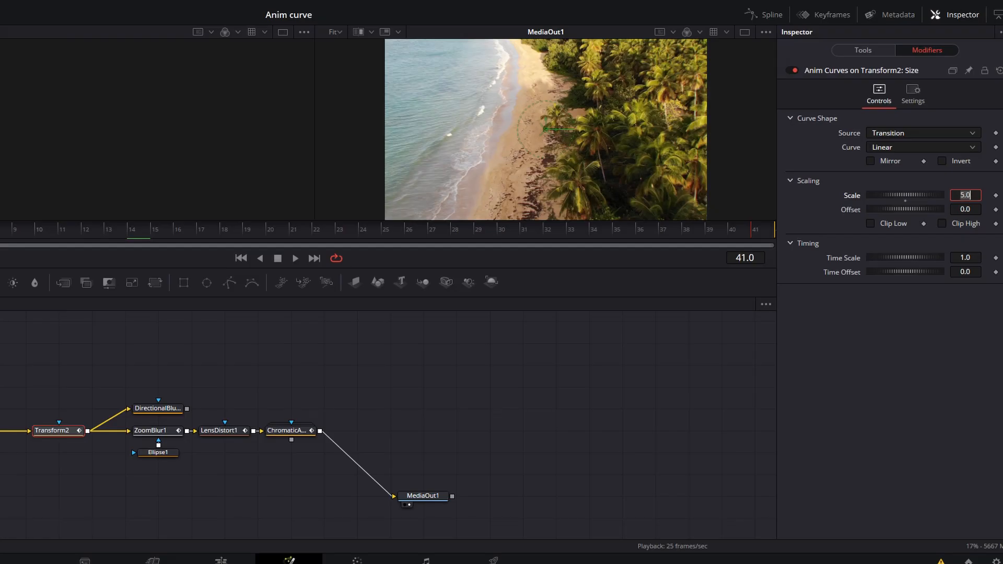
- Set the Scale of Transform2's Size curve to 3
{"action": "type", "text": "3"}
{"action": "key", "text": "Return"}
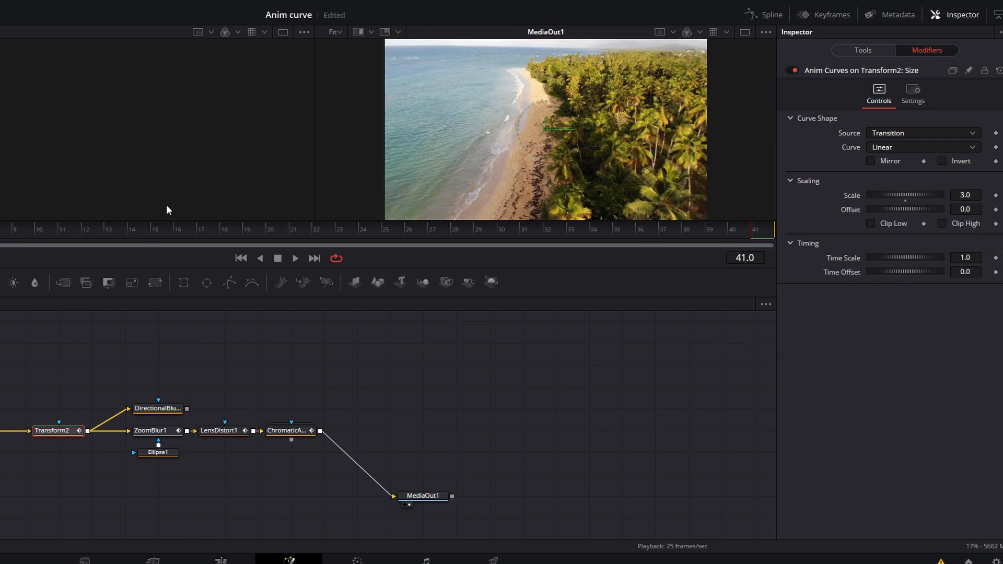
- Check how Transform2's Size changes from the first frame to frame 40, and return to its curve settings
{"action": "left_click", "coordinate": [241, 258]}
{"action": "left_click", "coordinate": [863, 51]}
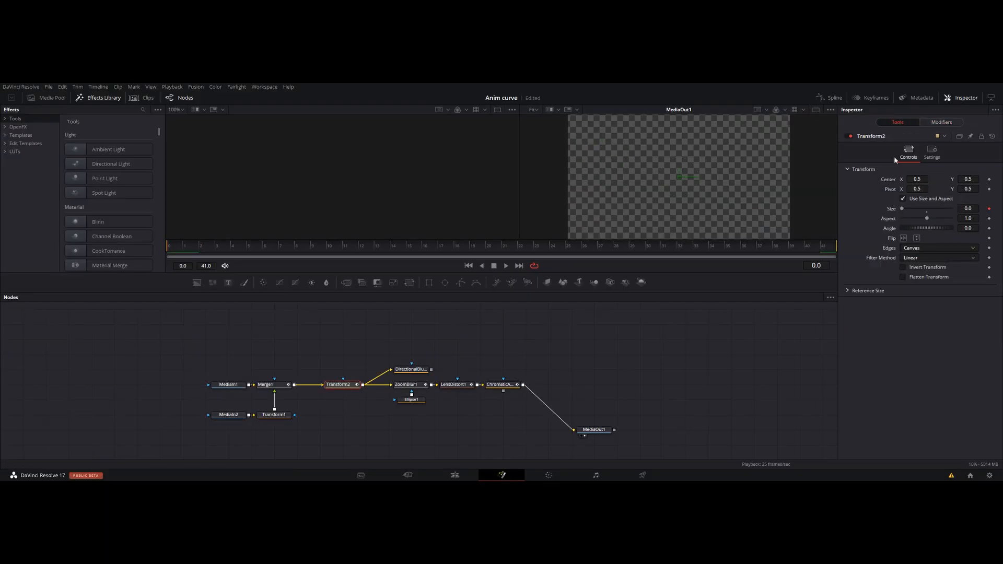
{"action": "left_click", "coordinate": [168, 250]}
{"action": "left_click_drag", "start_coordinate": [223, 247], "coordinate": [807, 245]}
{"action": "left_click", "coordinate": [937, 123]}
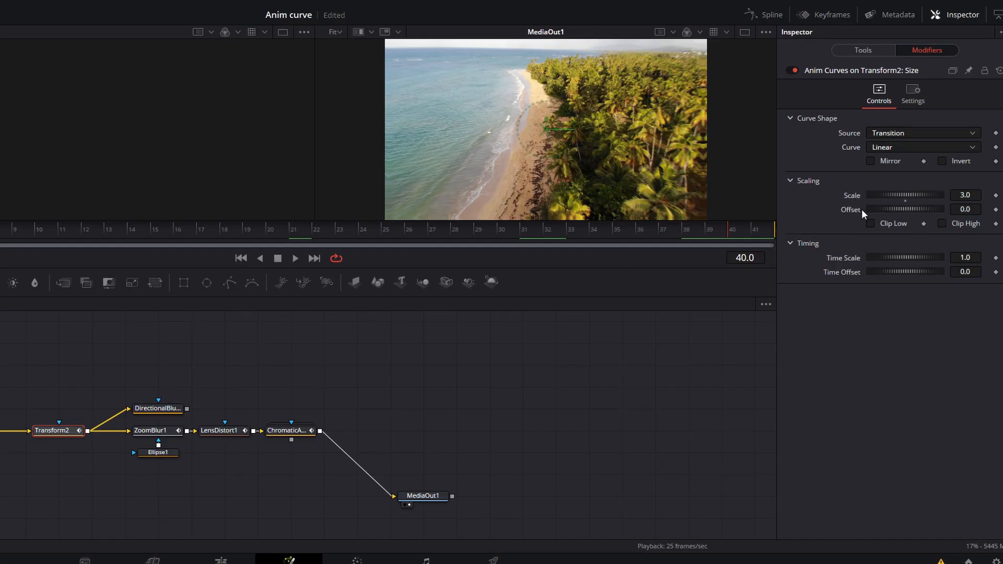
- Set the size curve's Offset to 1 and check the resulting Size at frame 41
{"action": "left_click", "coordinate": [964, 209]}
{"action": "type", "text": "1"}
{"action": "key", "text": "Tab"}
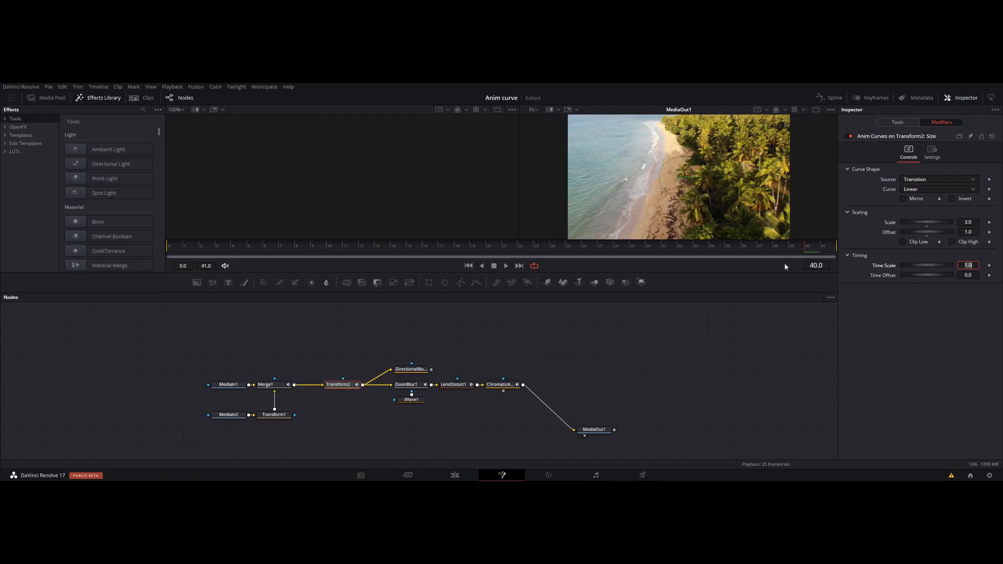
{"action": "left_click", "coordinate": [822, 244]}
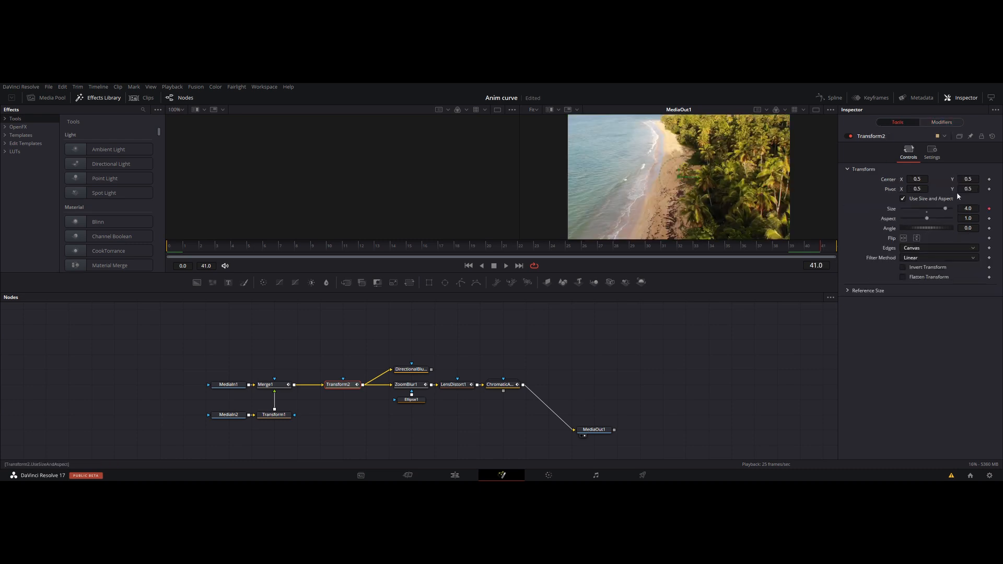
- Set the size curve's Scale to 2 and check Transform2's Size at the last frame
{"action": "left_click", "coordinate": [967, 221]}
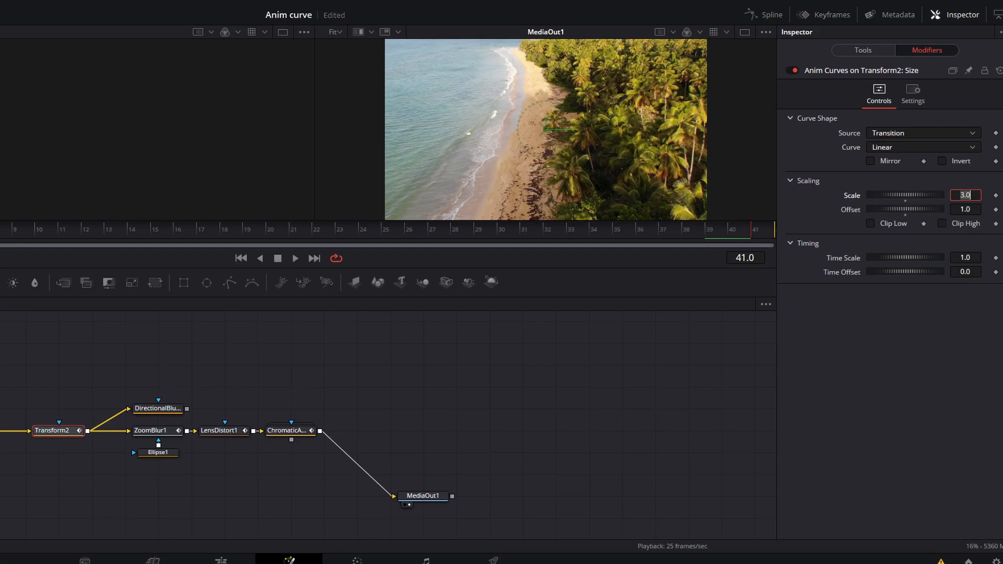
{"action": "type", "text": "2"}
{"action": "key", "text": "Return"}
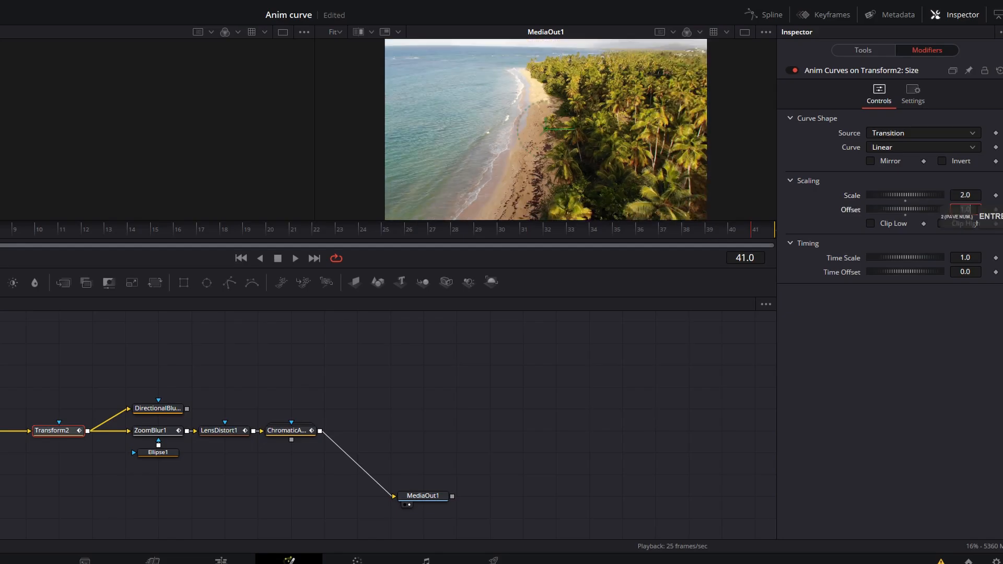
{"action": "left_click", "coordinate": [878, 52]}
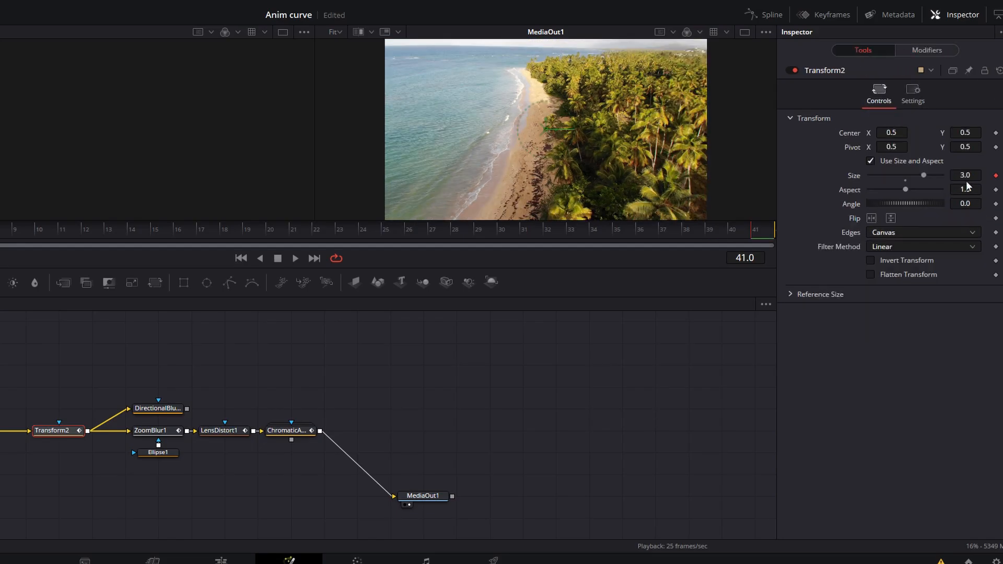
{"action": "left_click", "coordinate": [927, 50]}
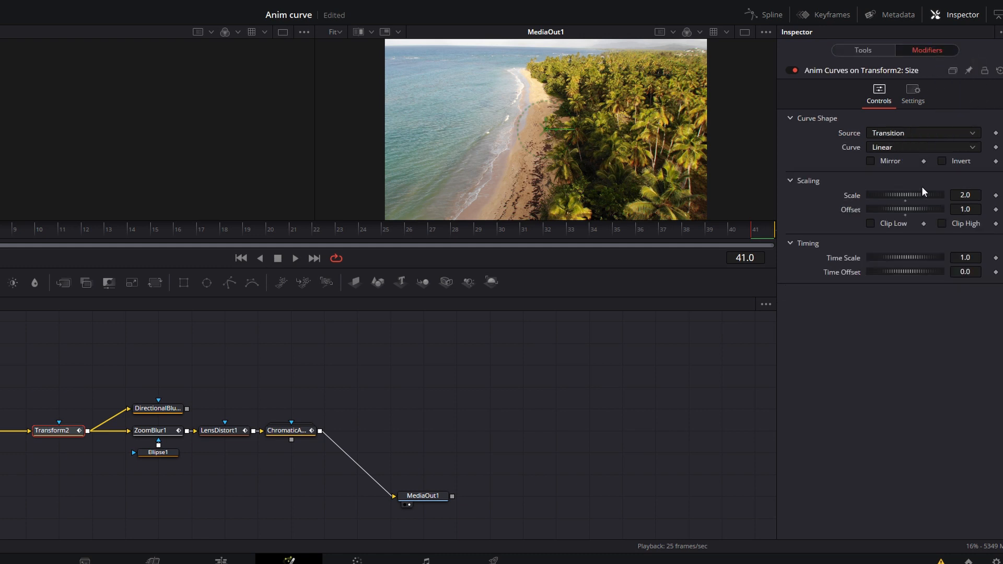
- Play the transition from frame 0 to preview the zoom
{"action": "left_click_drag", "start_coordinate": [6, 230], "coordinate": [0, 230]}
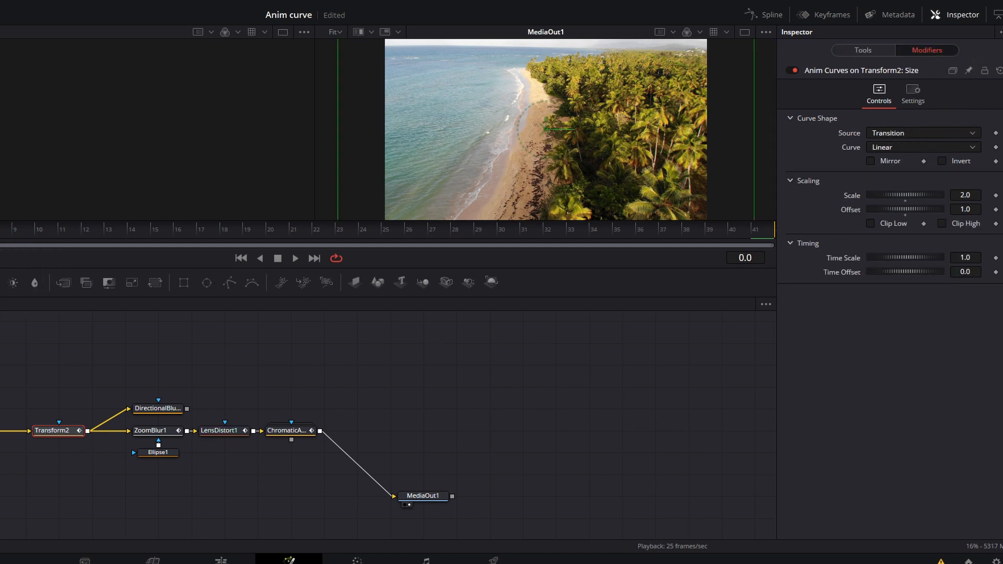
{"action": "key", "text": "space"}
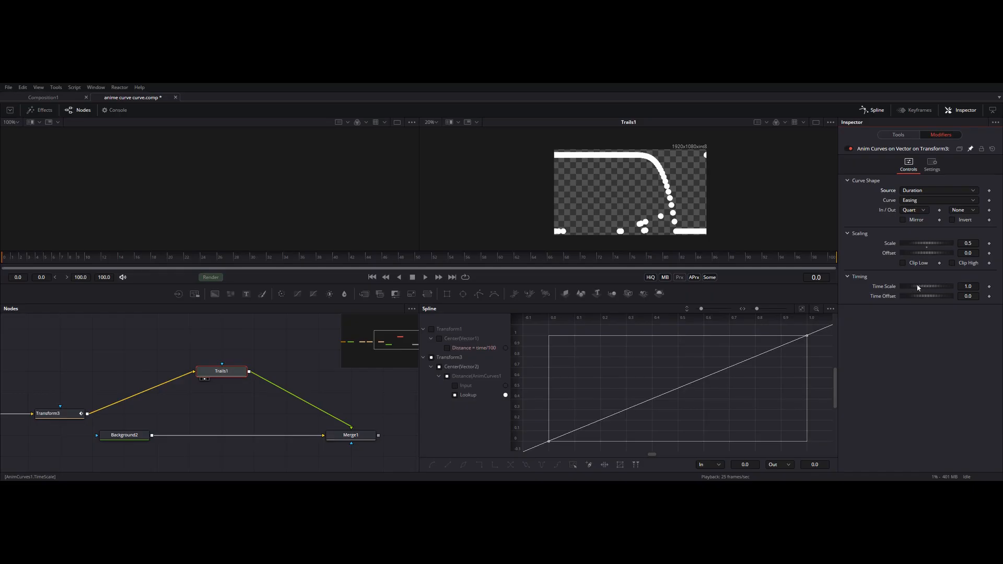
- Set the Time Scale of Transform3's animation curve to 2 and play the animation from frame 0 to preview it
{"action": "left_click_drag", "start_coordinate": [918, 286], "coordinate": [962, 293]}
{"action": "key", "text": "ctrl+z"}
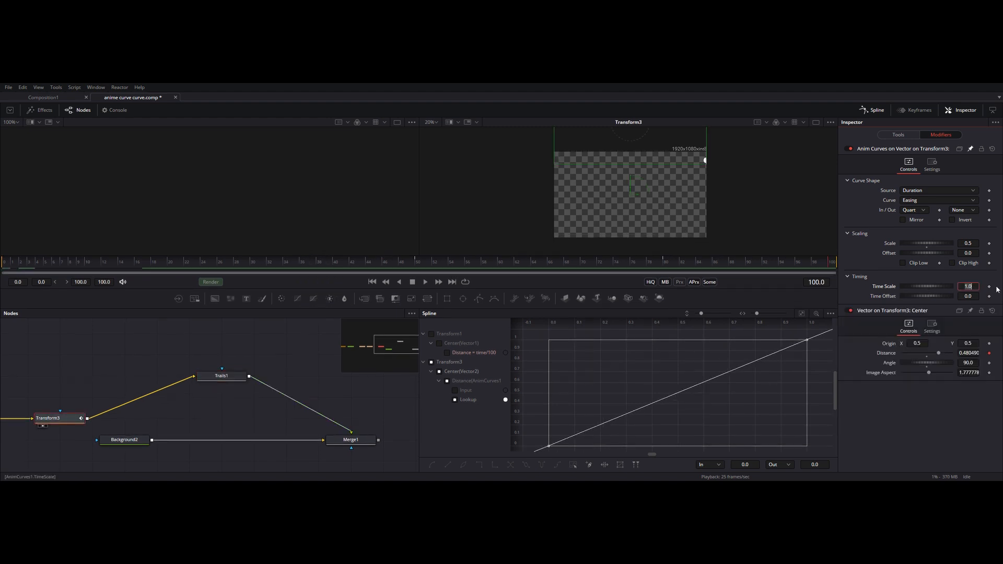
{"action": "type", "text": "2"}
{"action": "key", "text": "Tab"}
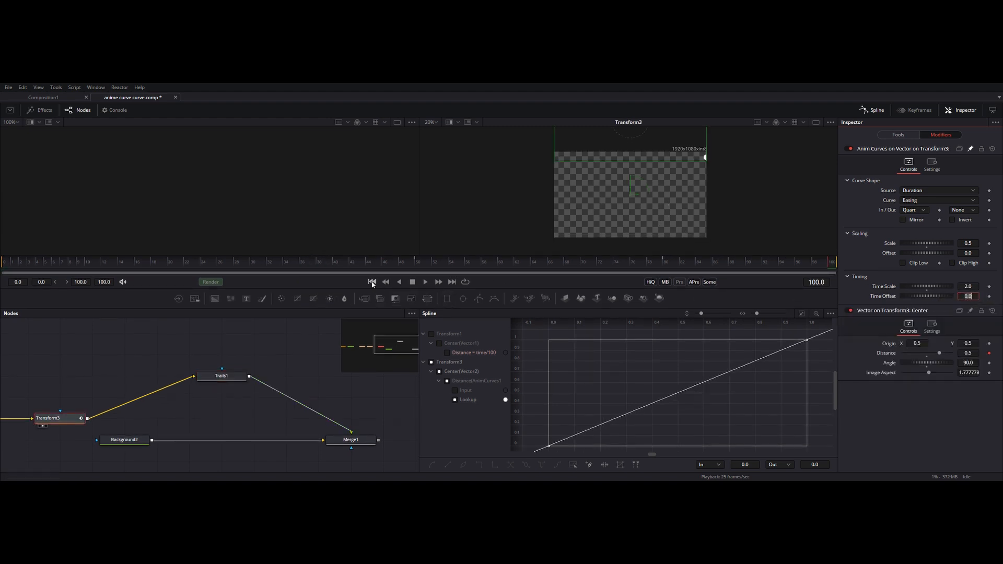
{"action": "left_click", "coordinate": [412, 281]}
{"action": "key", "text": "space"}
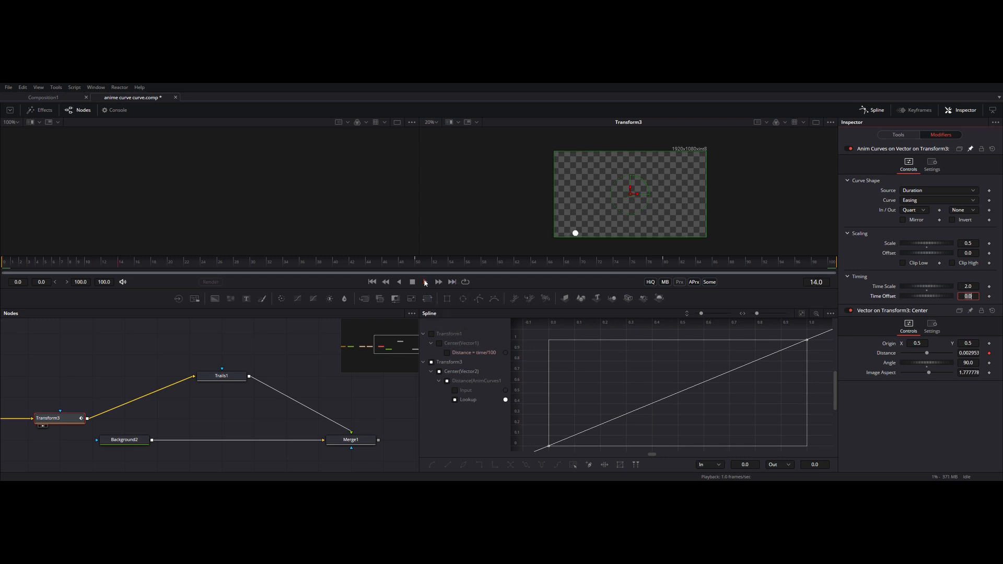
{"action": "left_click", "coordinate": [412, 282]}
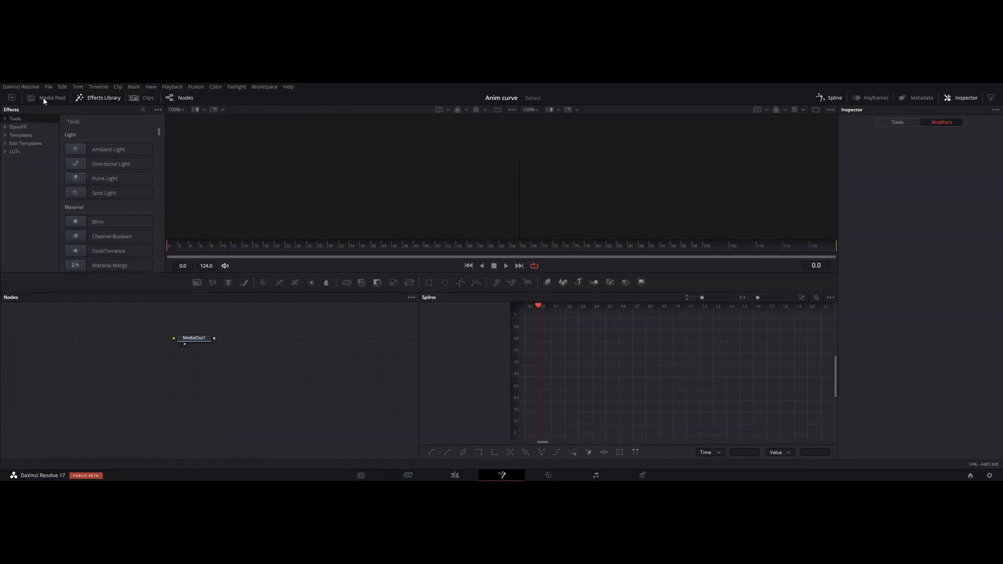
- In DaVinci Resolve, show the media pool and animate Transform1's Size with an Anim Curves modifier using Easing, Cubic in and Back out
{"action": "left_click", "coordinate": [44, 98]}
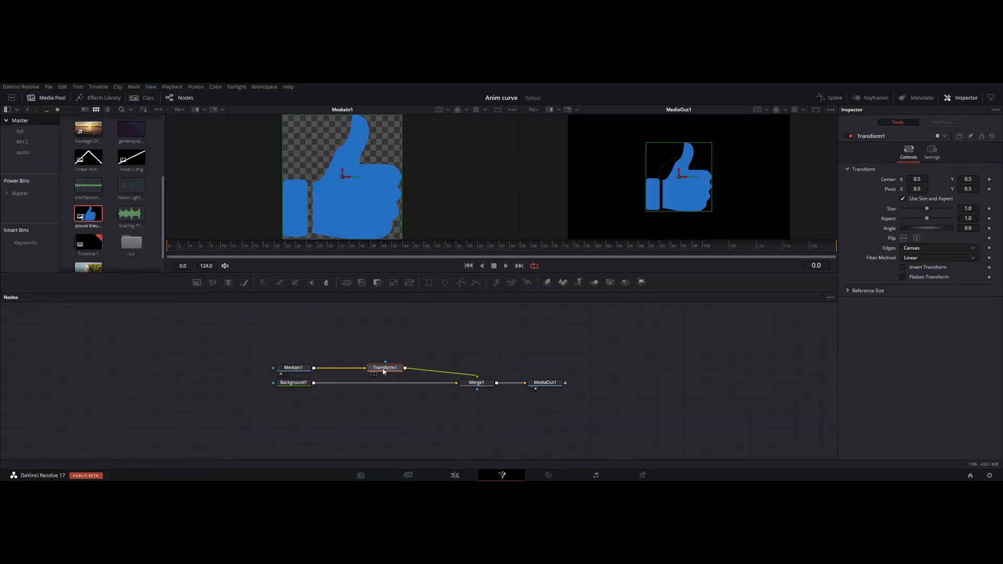
{"action": "right_click", "coordinate": [891, 208]}
{"action": "left_click", "coordinate": [912, 246]}
{"action": "left_click", "coordinate": [941, 122]}
{"action": "left_click", "coordinate": [914, 199]}
{"action": "left_click", "coordinate": [916, 241]}
{"action": "left_click", "coordinate": [964, 199]}
{"action": "left_click", "coordinate": [964, 289]}
{"action": "left_click", "coordinate": [506, 266]}
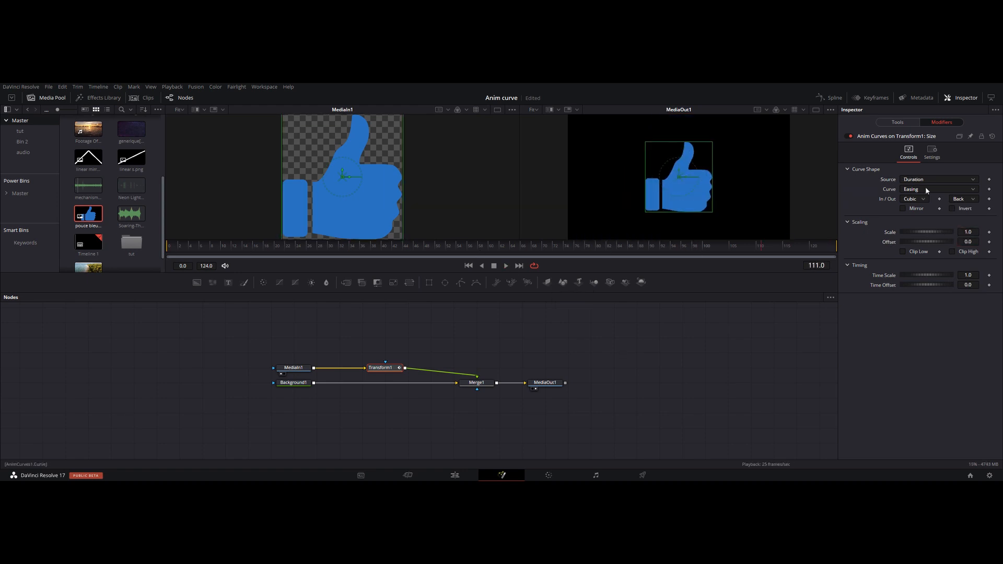
- Animate Transform1's Angle with Anim Curves using Transition source, Expo in, Back out and Scale 360, and return to the Edit page
{"action": "left_click", "coordinate": [898, 122]}
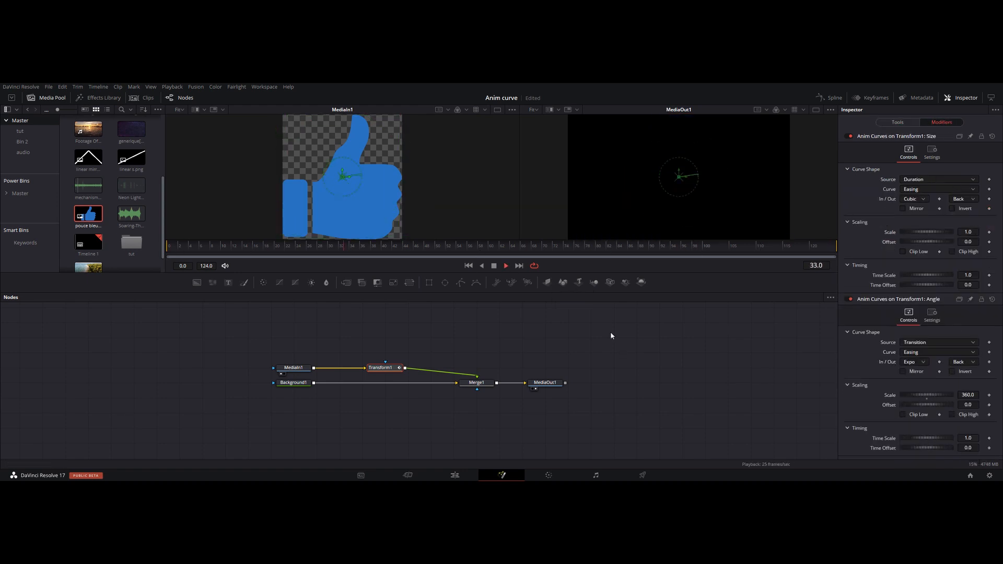
{"action": "left_click", "coordinate": [454, 475]}
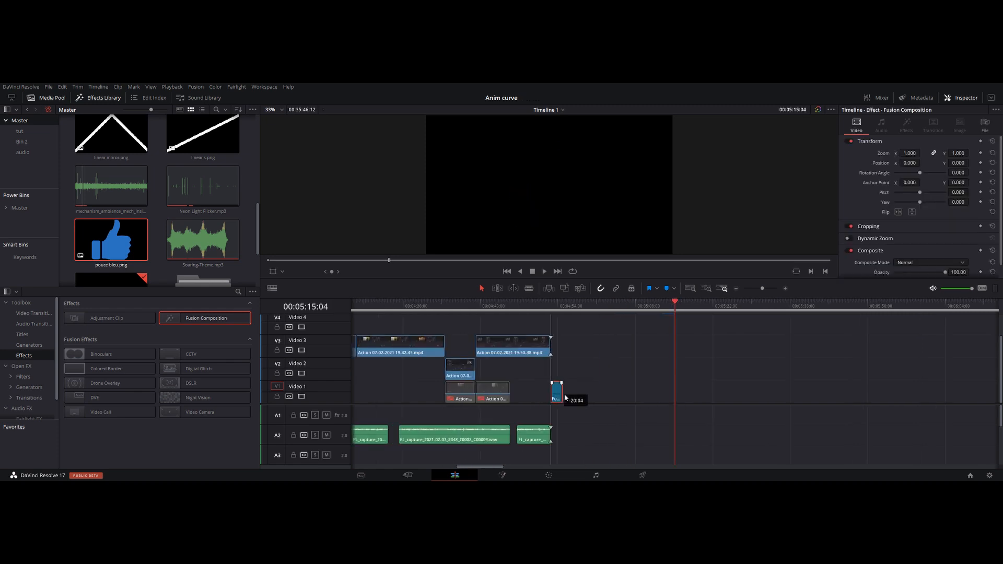